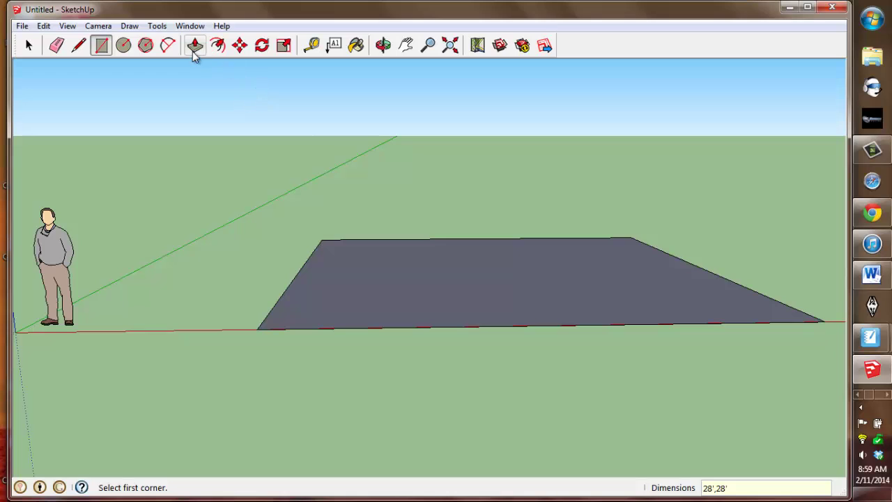
# Push/Pull the floor rectangle upward 9' to form the room's box.
pyautogui.click(195, 45)
pyautogui.moveTo(488, 269); pyautogui.dragTo(481, 193)
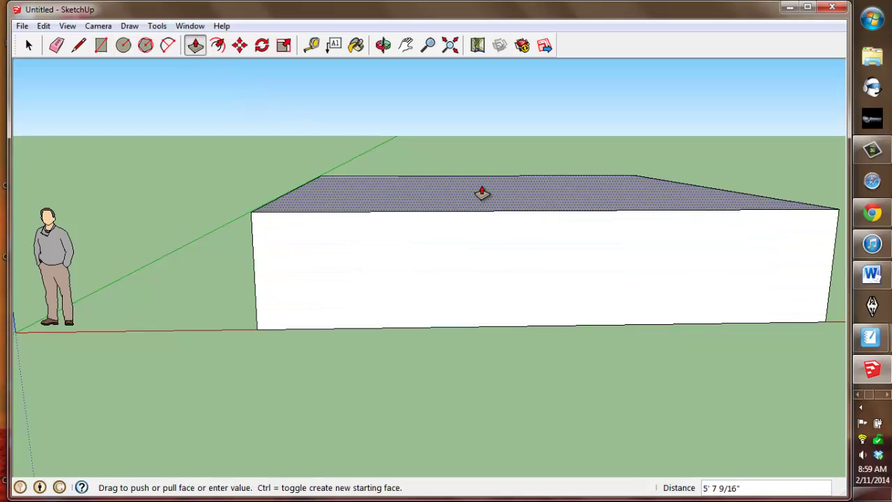
pyautogui.write('9')
pyautogui.press('Return')
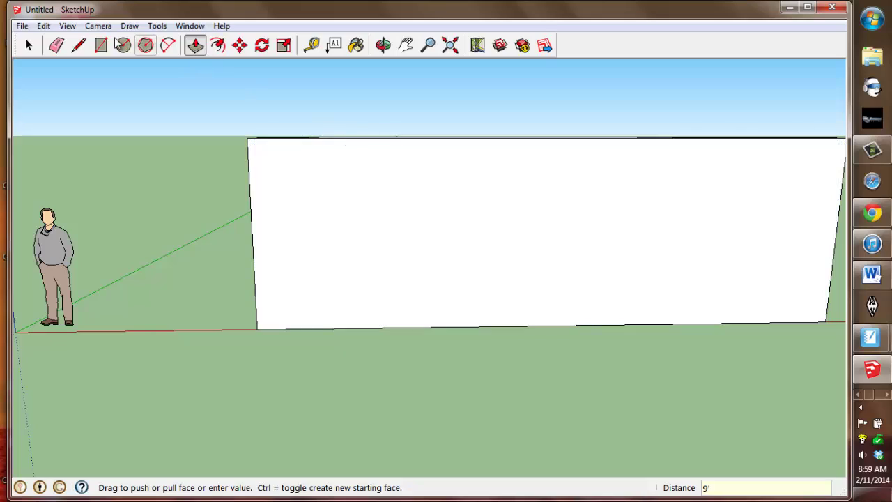
# Delete the top face of the box so the interior of the room is open.
pyautogui.click(28, 45)
pyautogui.click(478, 184)
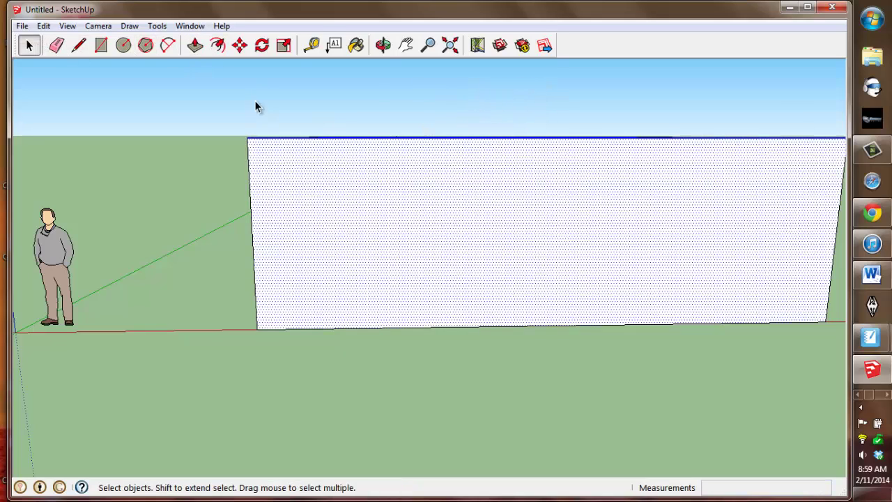
pyautogui.moveTo(478, 93); pyautogui.dragTo(358, 219, button='middle')
pyautogui.press('Delete')
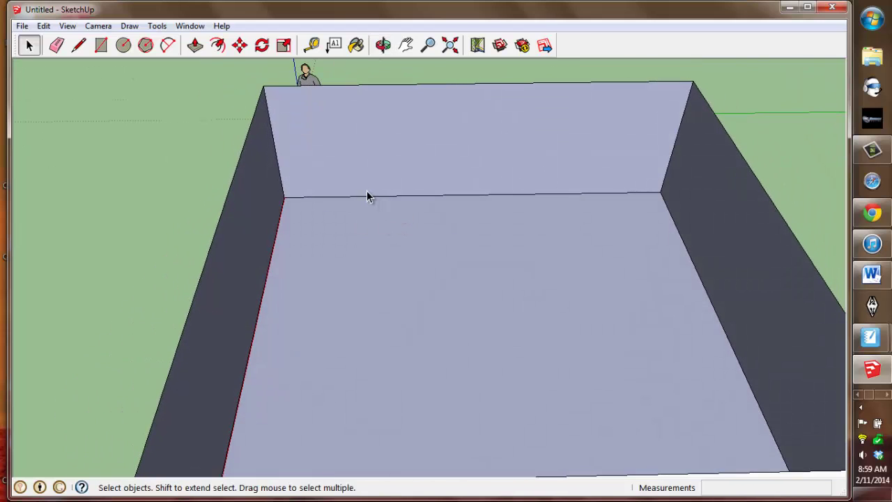
# Place a vertical guide on the far wall 5' from its left corner edge.
pyautogui.click(313, 46)
pyautogui.scroll(5, 311, 172)
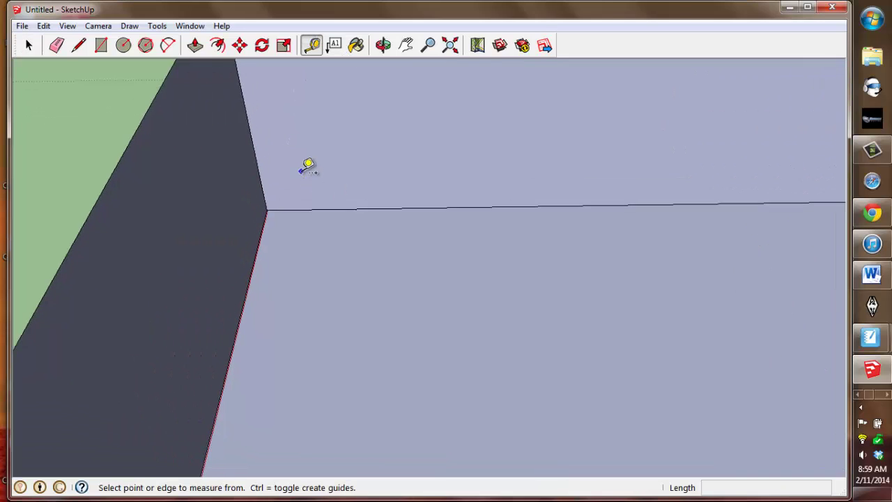
pyautogui.click(266, 175)
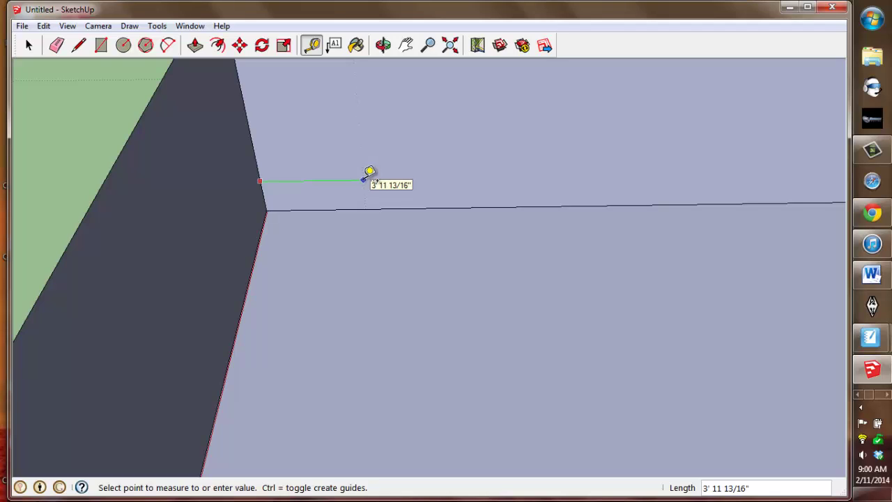
pyautogui.write("5'")
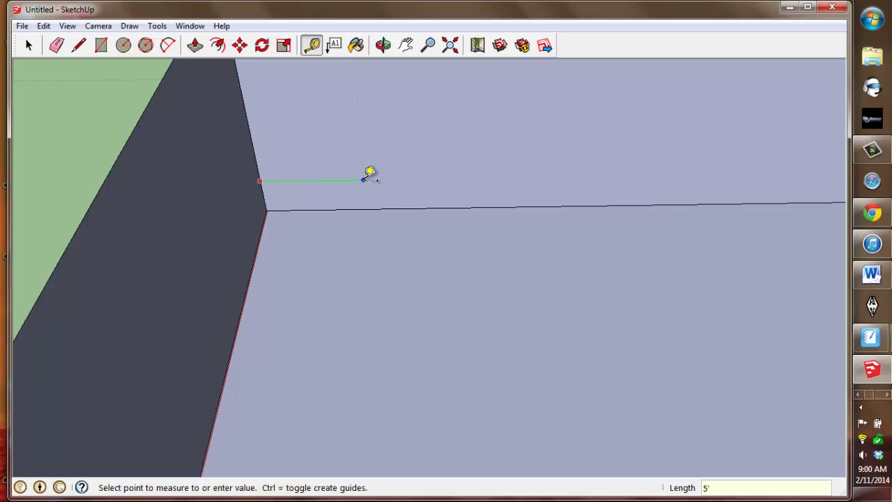
pyautogui.press('Return')
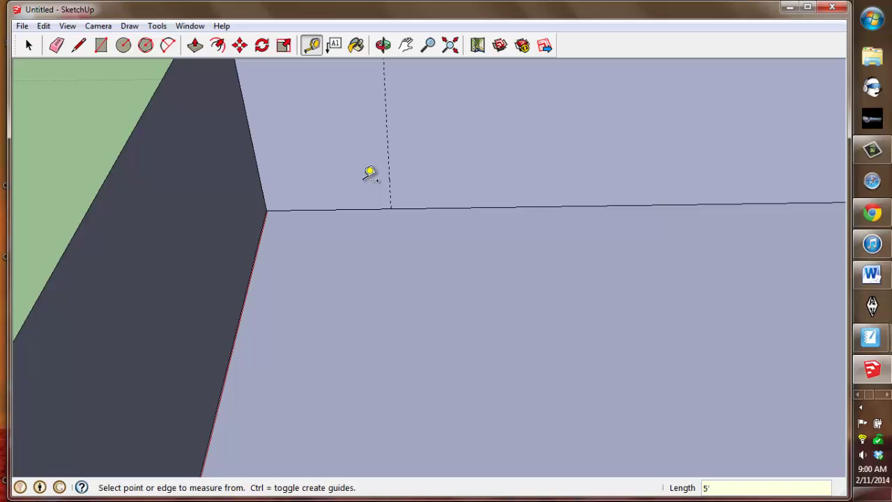
# Draw a 3' by 7' door rectangle on the far wall, starting where the guide meets the floor.
pyautogui.click(406, 46)
pyautogui.moveTo(453, 149); pyautogui.dragTo(448, 274)
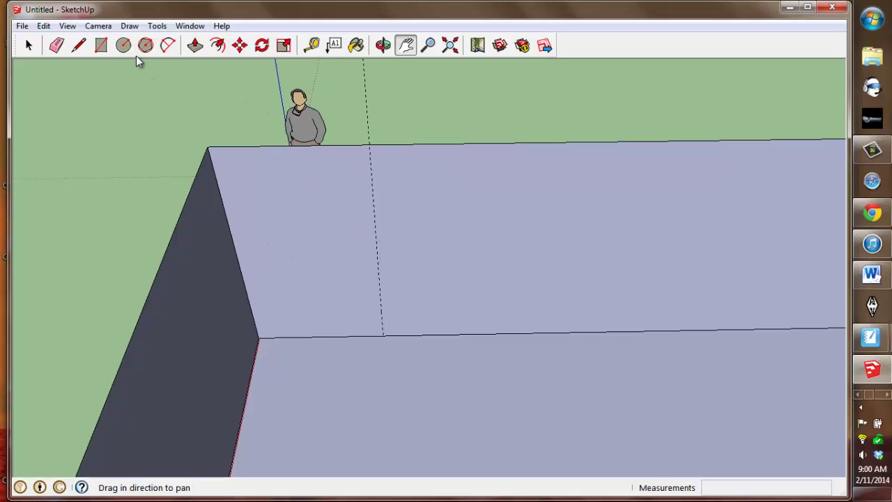
pyautogui.click(101, 46)
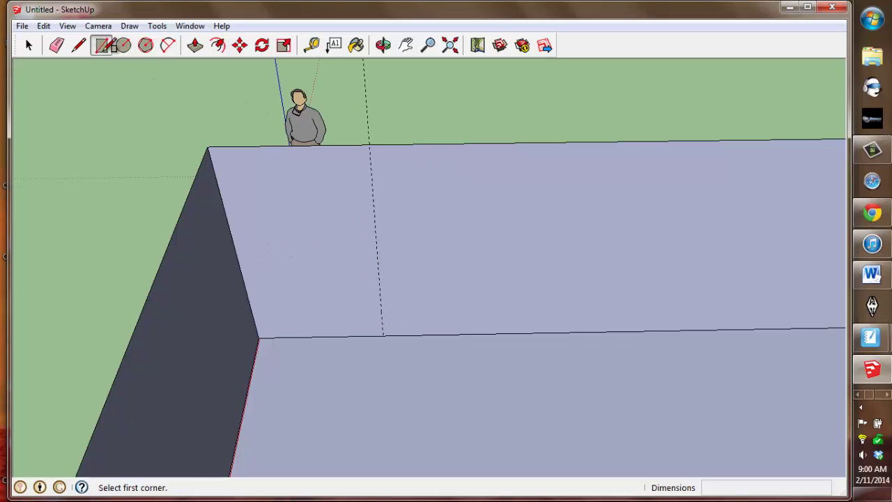
pyautogui.click(382, 335)
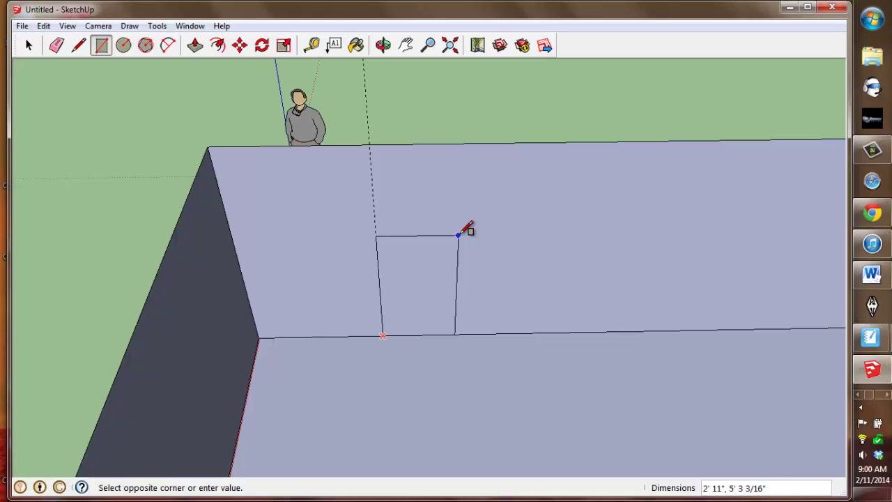
pyautogui.write("3',7")
pyautogui.press('Return')
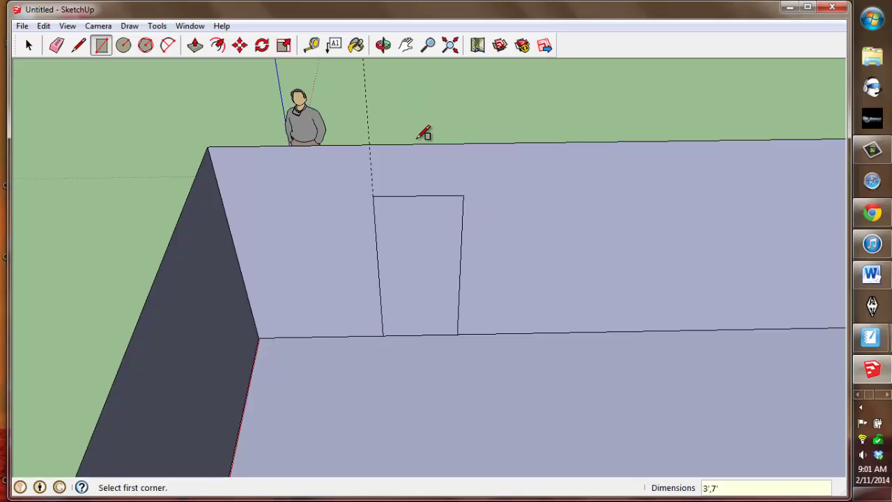
# Draw a 3' by 1' rectangle directly above the door, starting from the door's upper left corner.
pyautogui.click(373, 195)
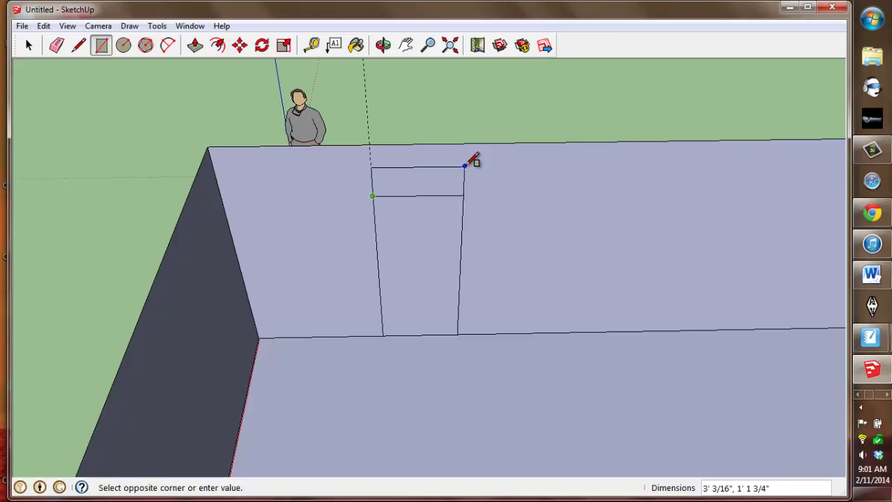
pyautogui.write("3',1'")
pyautogui.press('Return')
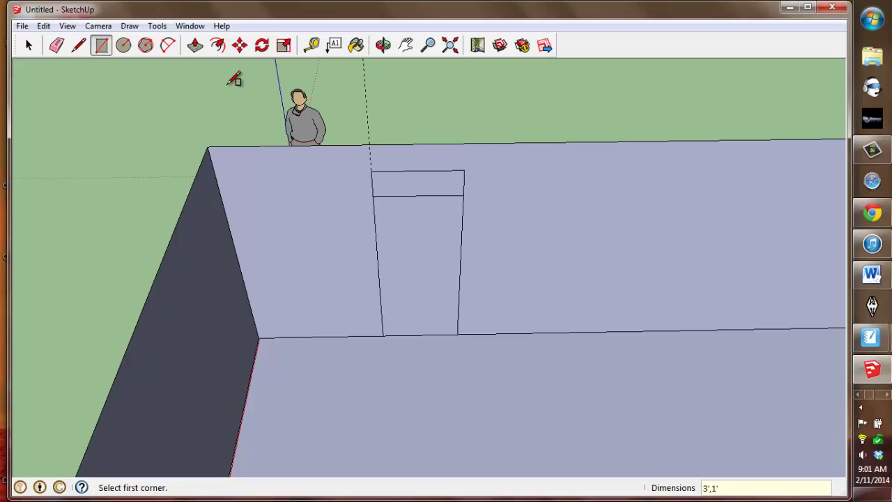
# Place a vertical guide 5" inside the door's right edge.
pyautogui.click(29, 45)
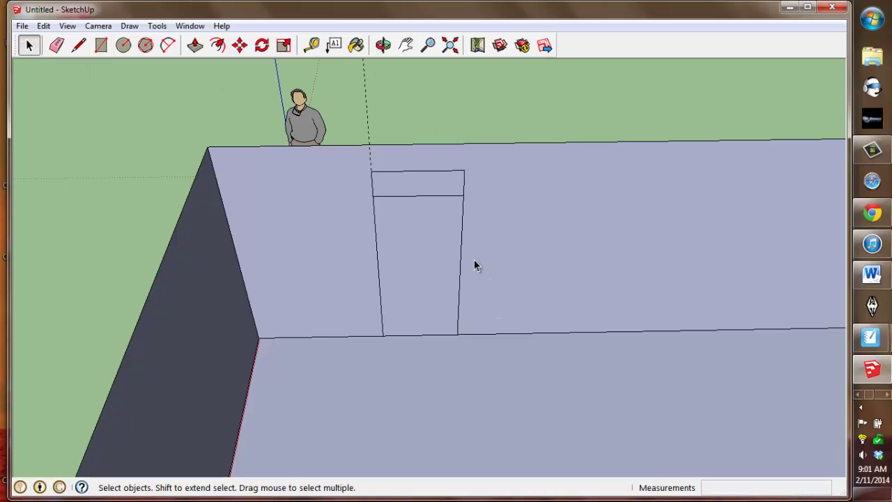
pyautogui.moveTo(467, 268); pyautogui.dragTo(467, 156, button='middle')
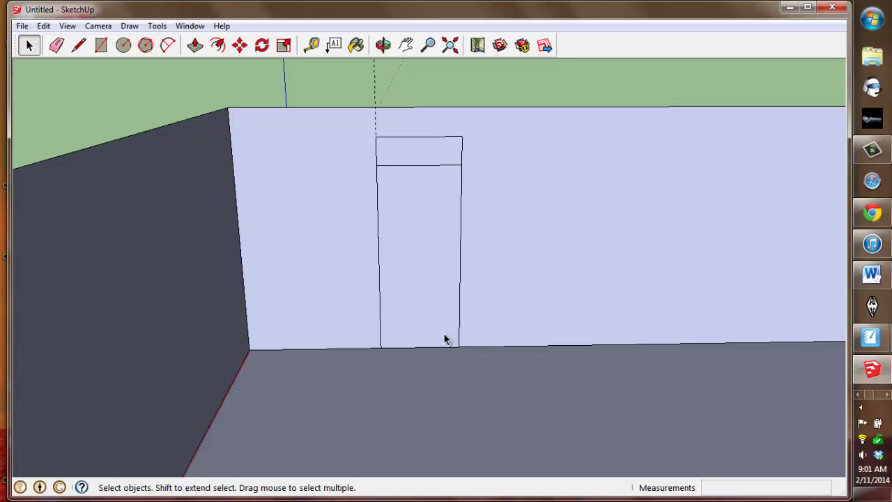
pyautogui.click(312, 45)
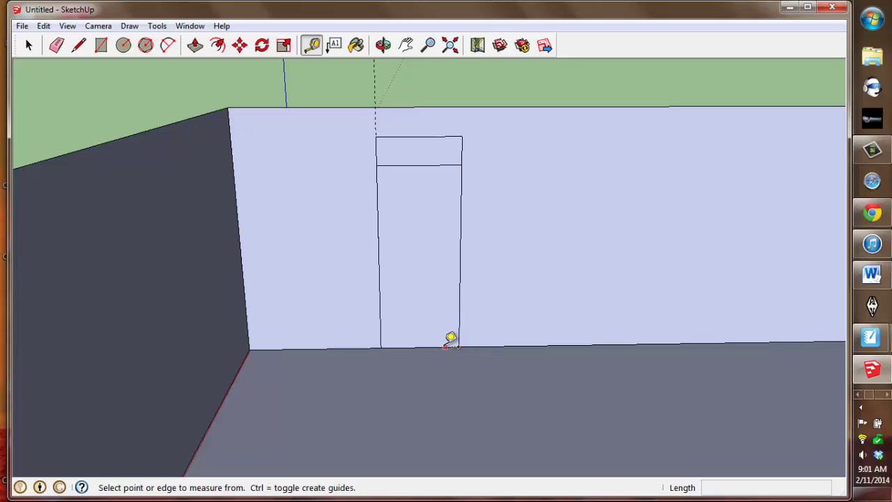
pyautogui.click(459, 282)
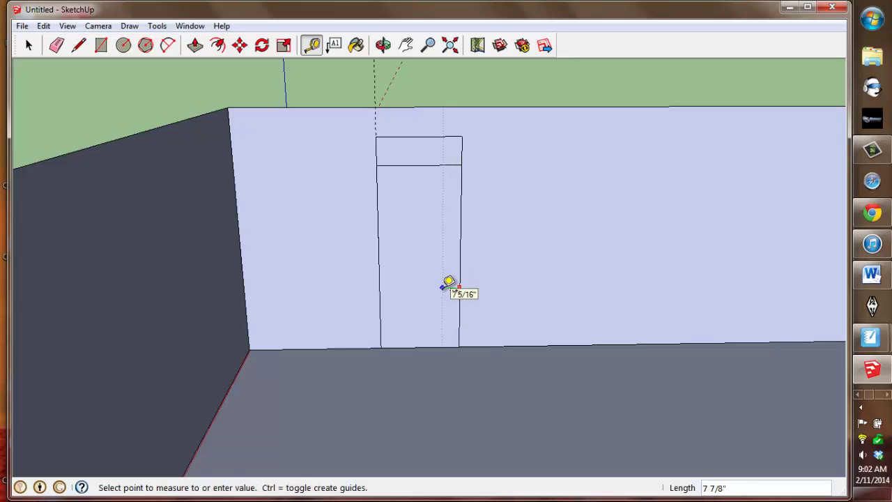
pyautogui.write('5')
pyautogui.press('Return')
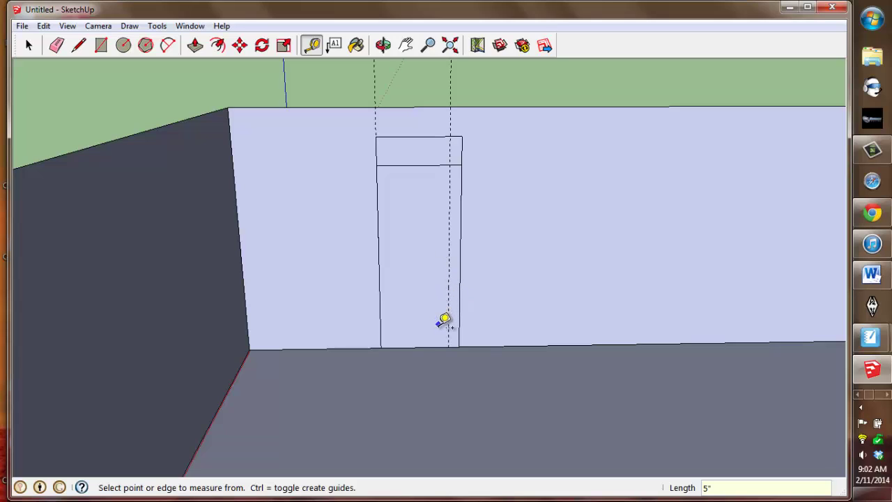
# Place a horizontal guide 39" above the door's bottom edge.
pyautogui.click(447, 346)
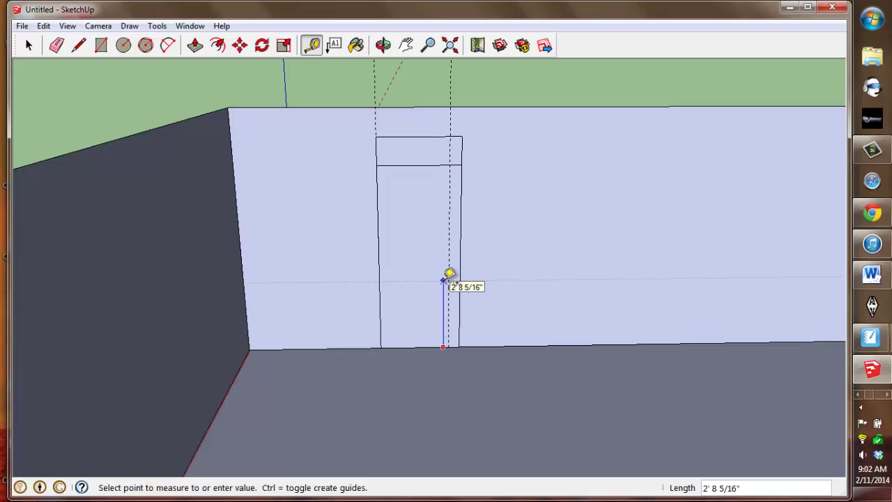
pyautogui.write('39"')
pyautogui.press('Return')
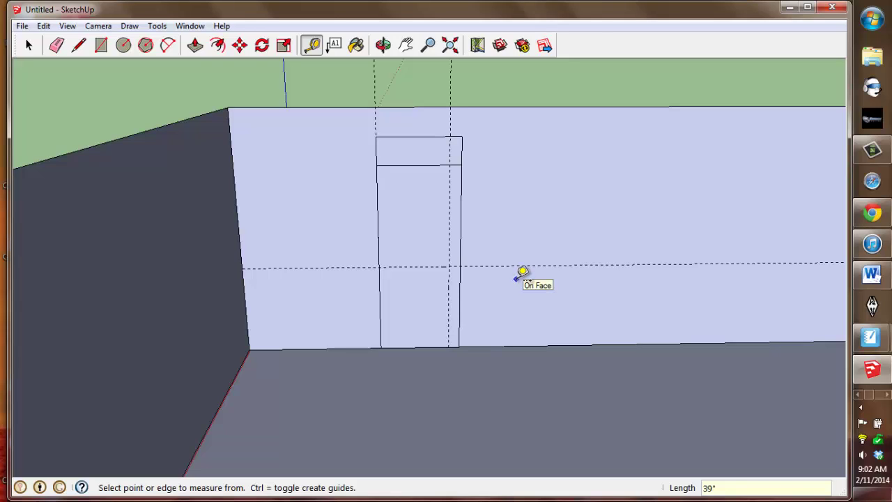
# Draw a doorknob circle with a 2" radius centred on the intersection of the two guides on the door.
pyautogui.click(124, 45)
pyautogui.scroll(3, 448, 269)
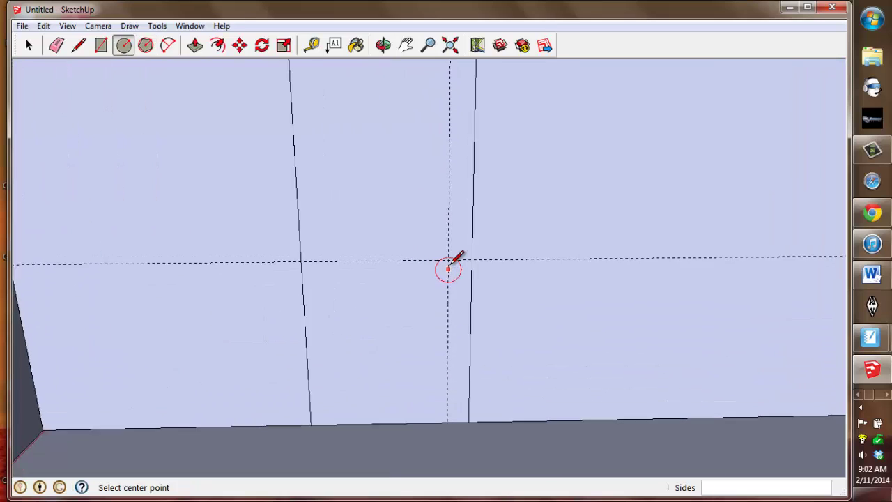
pyautogui.scroll(5, 448, 269)
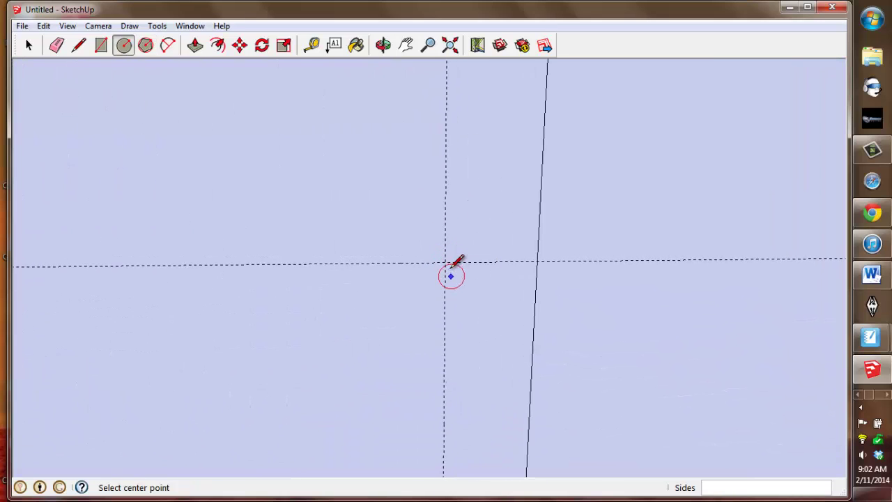
pyautogui.click(446, 263)
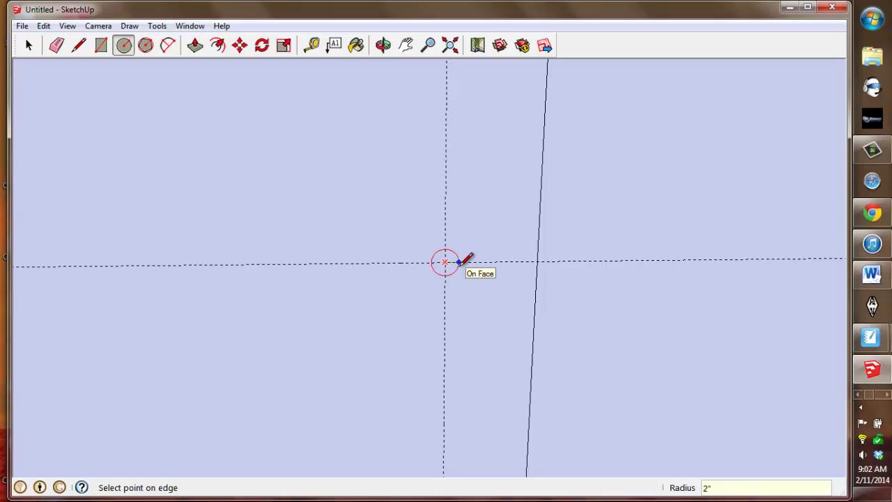
pyautogui.press('Return')
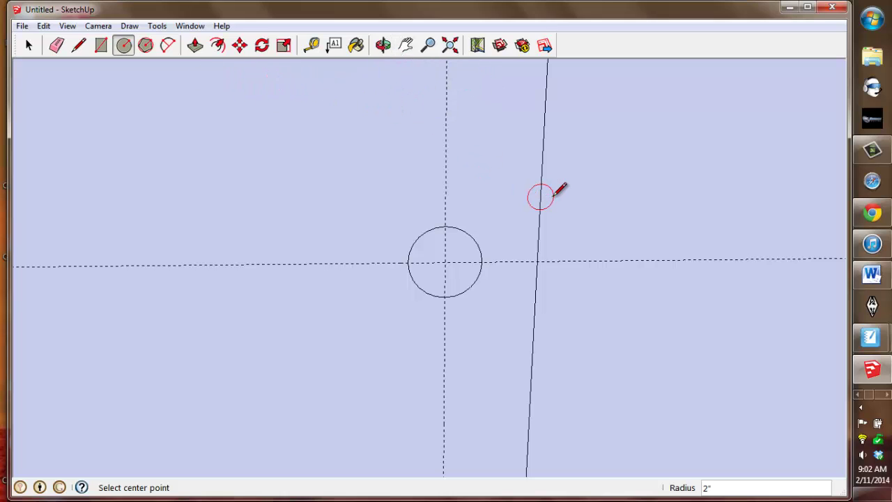
# Push/Pull the doorknob circle 3.5" out from the door into the room.
pyautogui.click(196, 46)
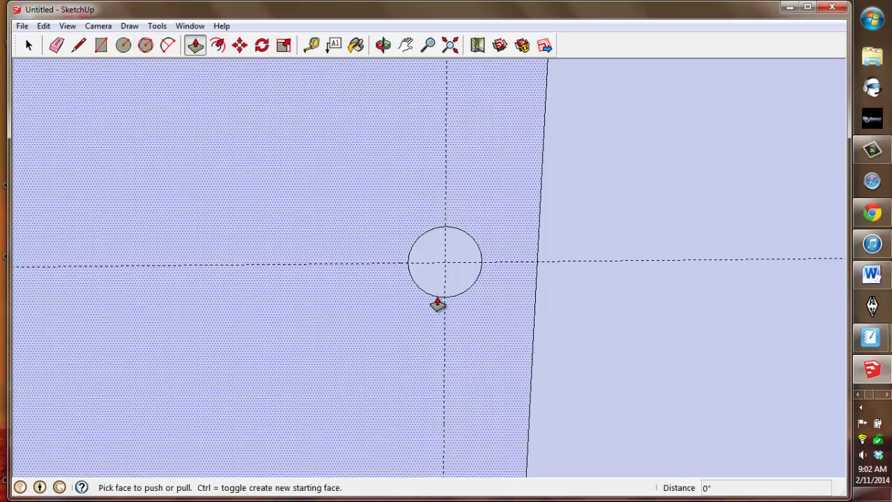
pyautogui.click(442, 271)
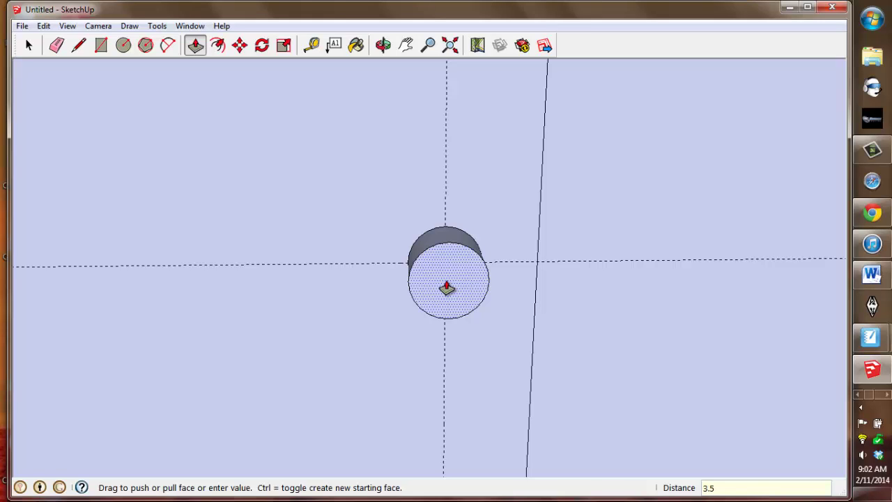
pyautogui.press('Return')
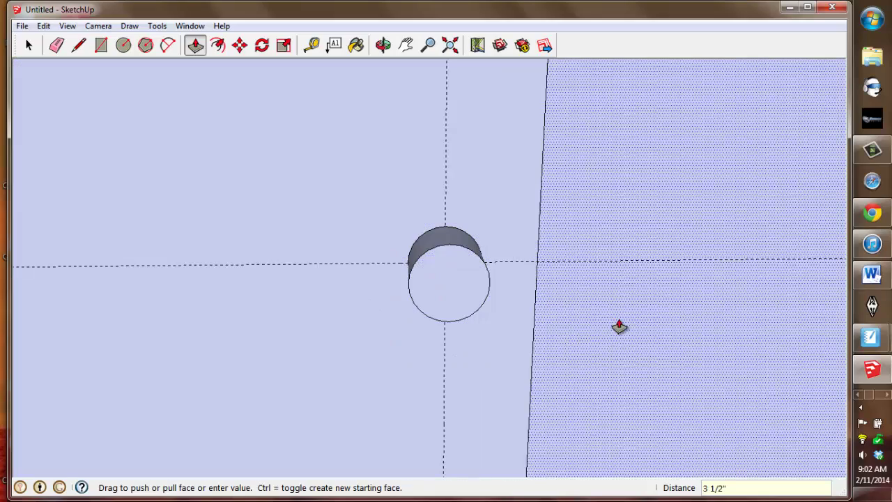
pyautogui.scroll(-2, 609, 318)
pyautogui.scroll(-5, 609, 318)
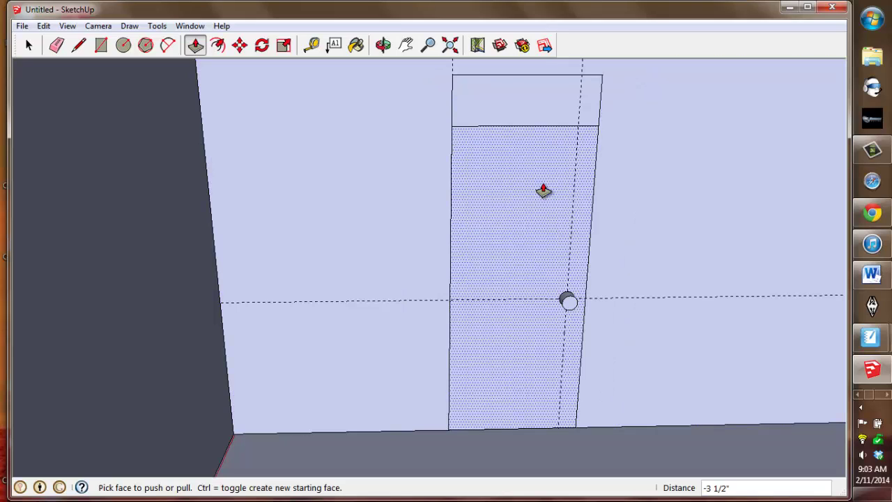
pyautogui.click(101, 45)
pyautogui.click(551, 163)
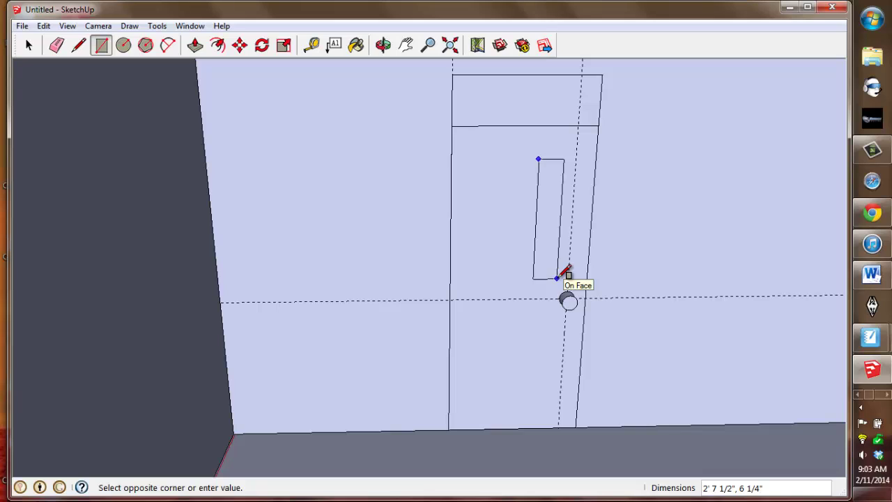
pyautogui.press('Escape')
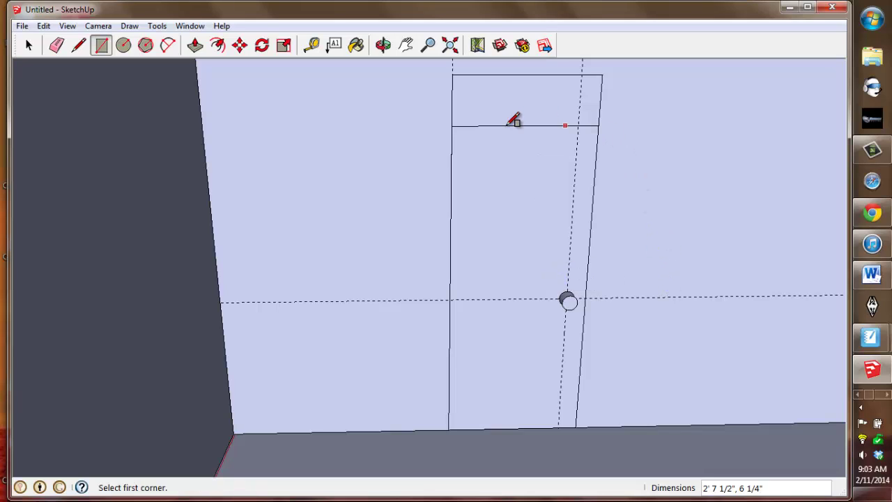
# Delete the vertical and horizontal guides that cross at the doorknob, keeping the wall face intact.
pyautogui.press('space')
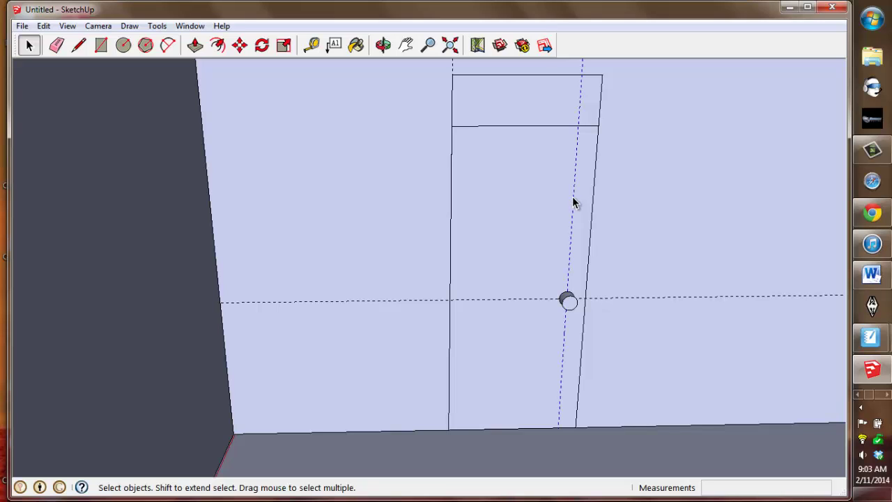
pyautogui.click(657, 295)
pyautogui.press('Delete')
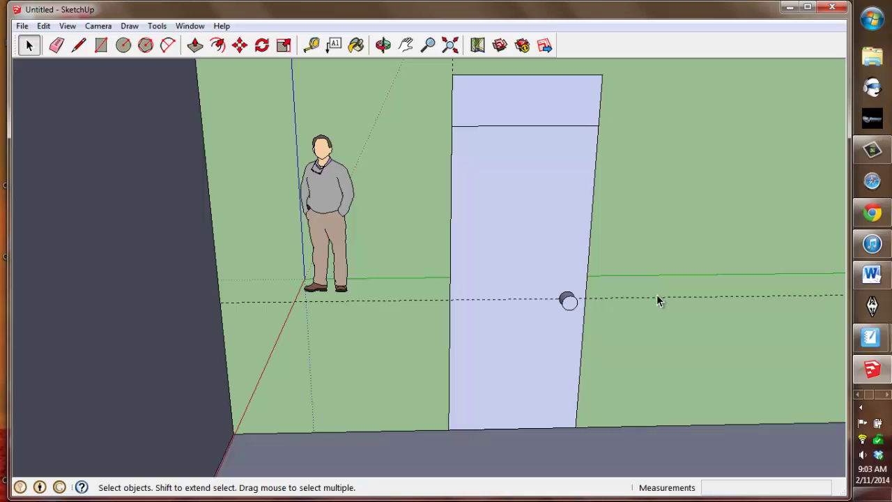
pyautogui.click(43, 26)
pyautogui.click(52, 41)
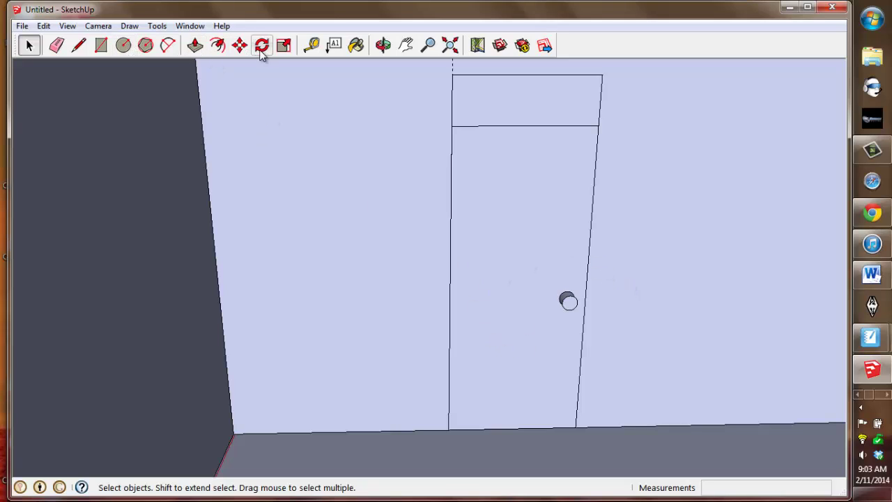
# Place a horizontal guide 42" above the door's bottom edge and a vertical guide 7.7" in from its knob-side edge.
pyautogui.click(311, 44)
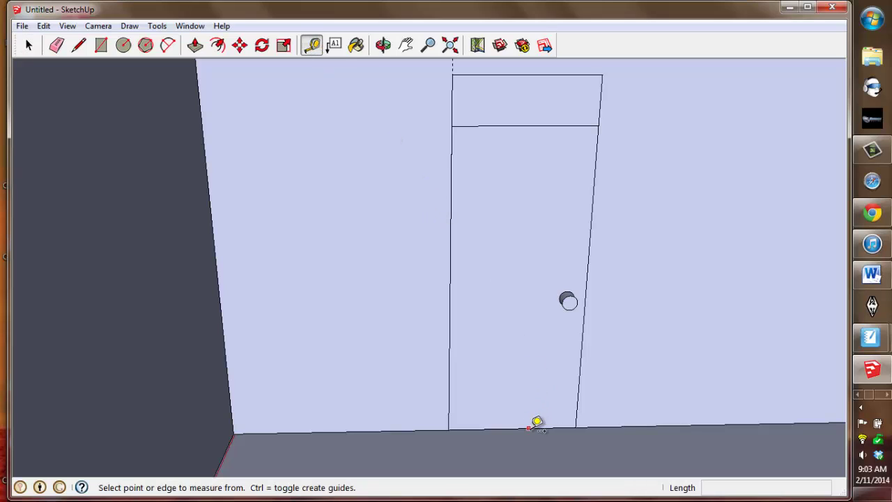
pyautogui.click(532, 427)
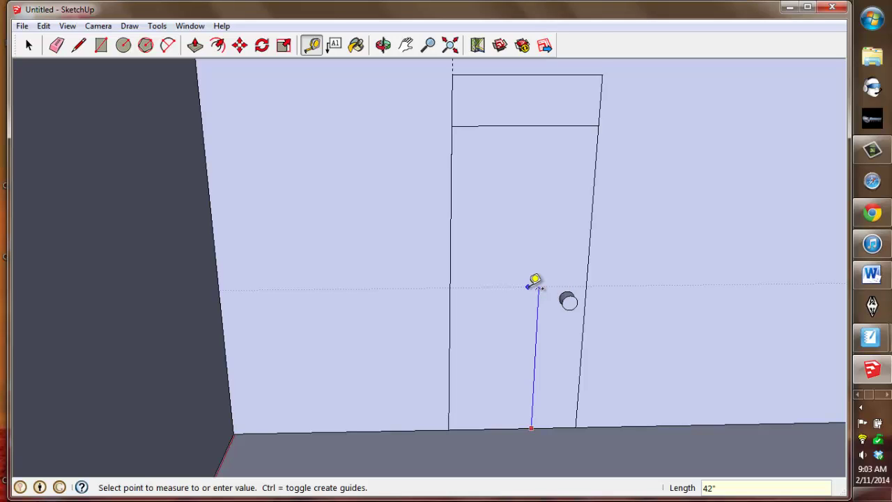
pyautogui.press('Return')
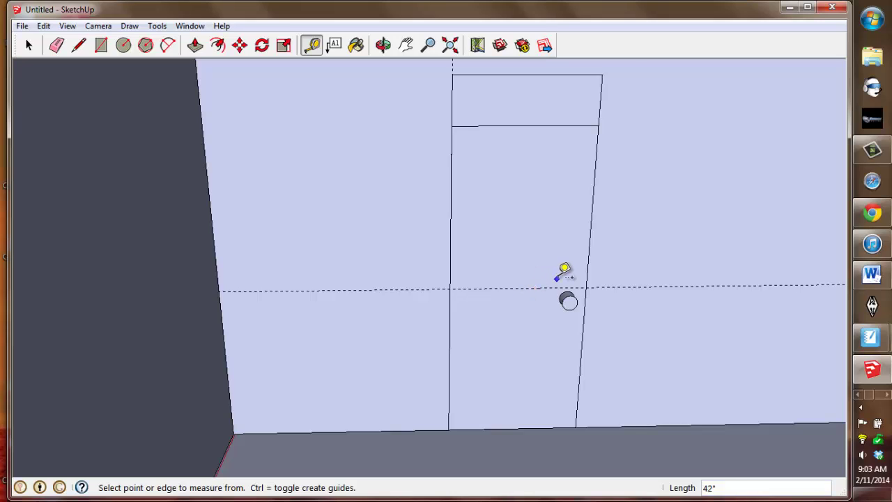
pyautogui.click(590, 235)
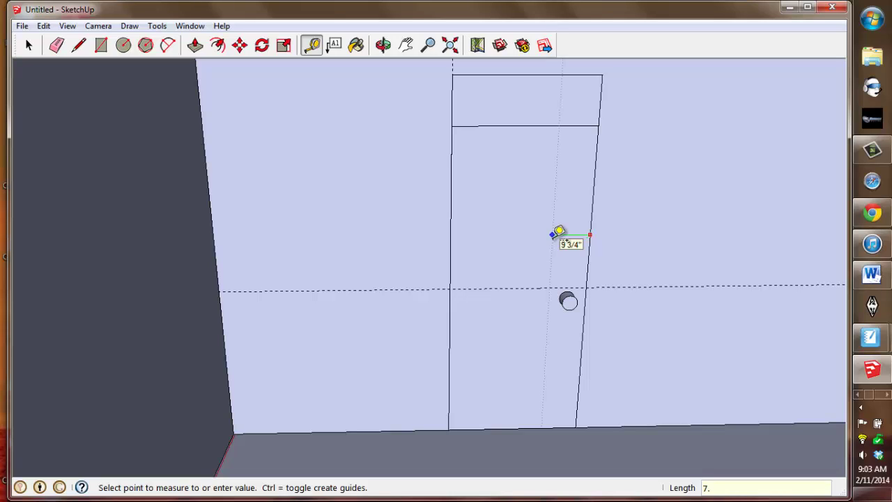
pyautogui.click(557, 235)
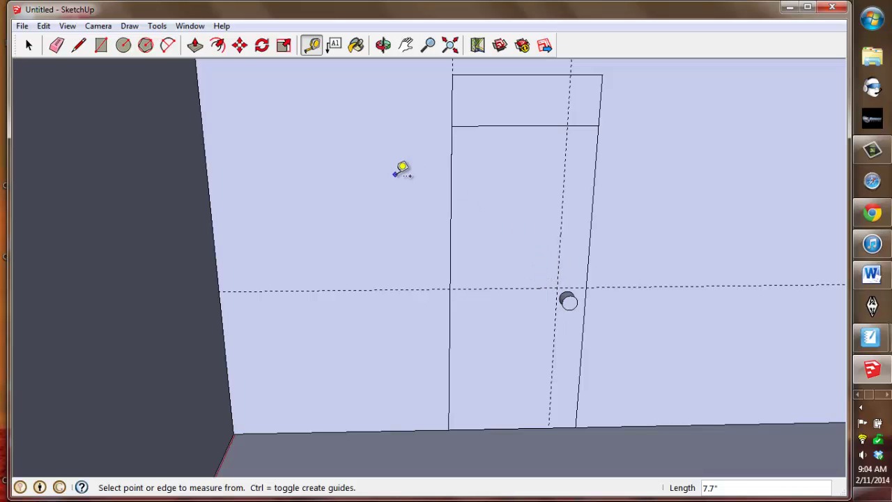
# Draw a 30" by 9" window rectangle on the door, up and away from the knob side, starting at the guide intersection.
pyautogui.click(101, 45)
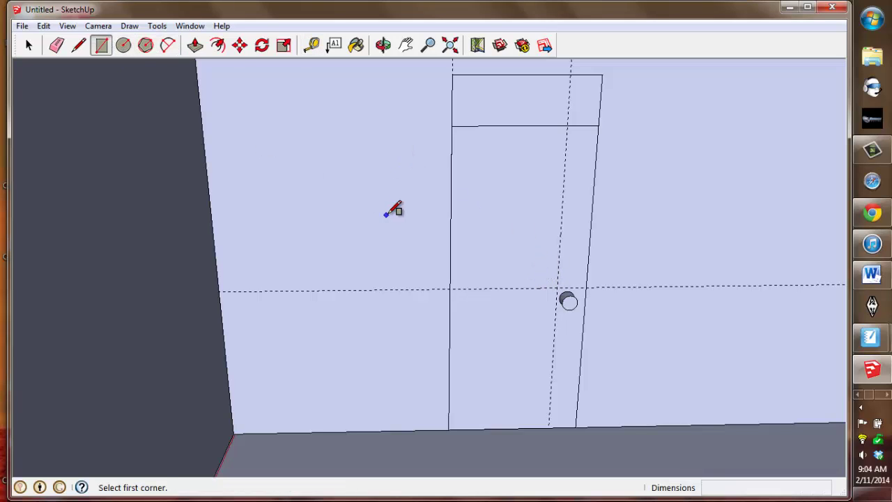
pyautogui.click(556, 287)
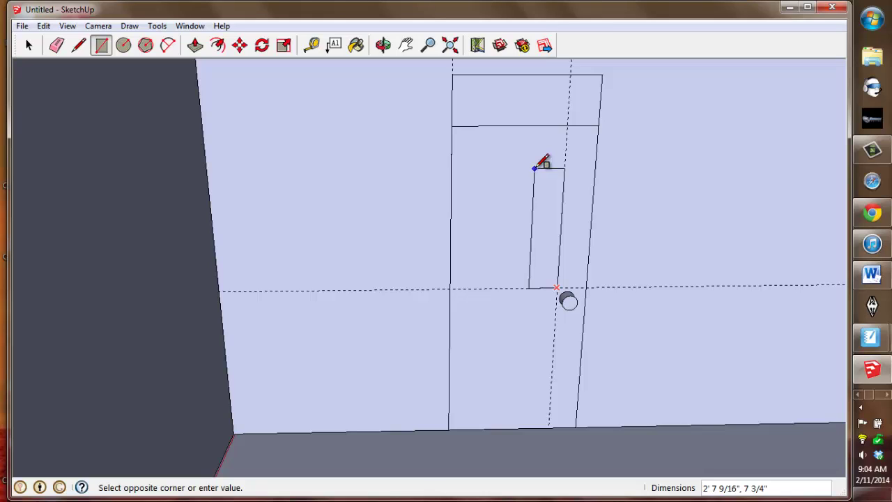
pyautogui.write('30",9')
pyautogui.press('Return')
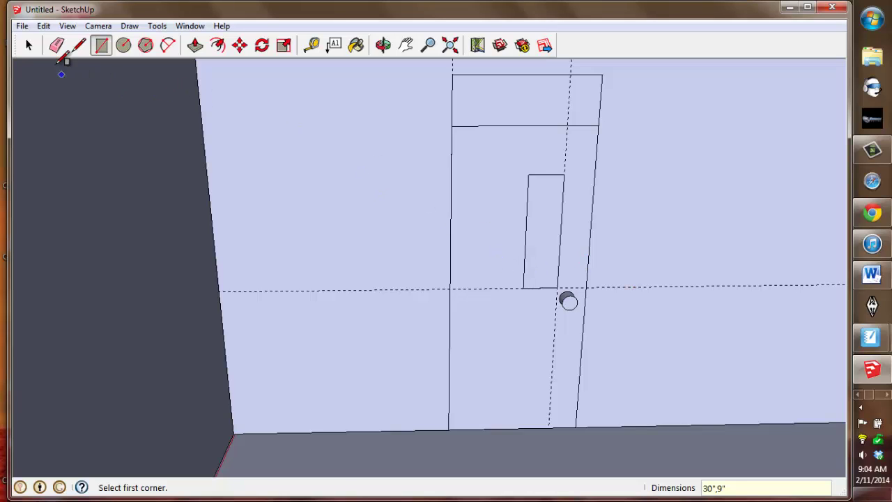
# Delete the guides around the door, keeping the window rectangle.
pyautogui.click(29, 48)
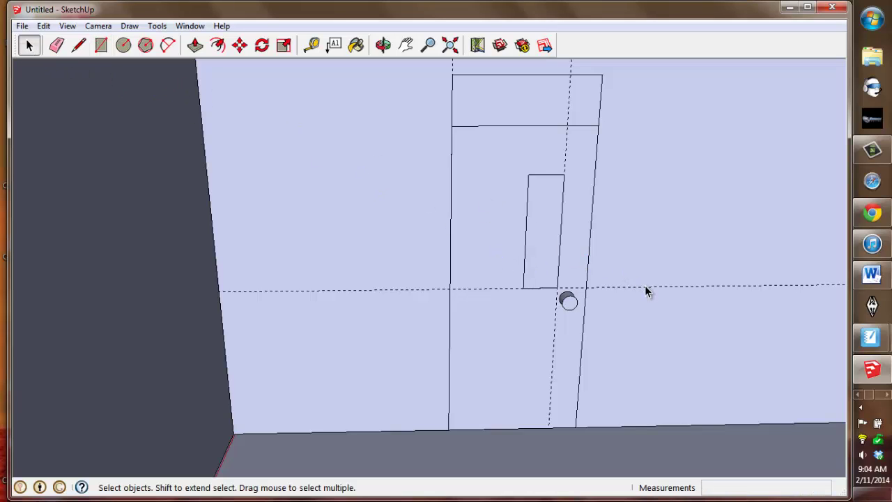
pyautogui.press('Delete')
pyautogui.scroll(-5, 642, 223)
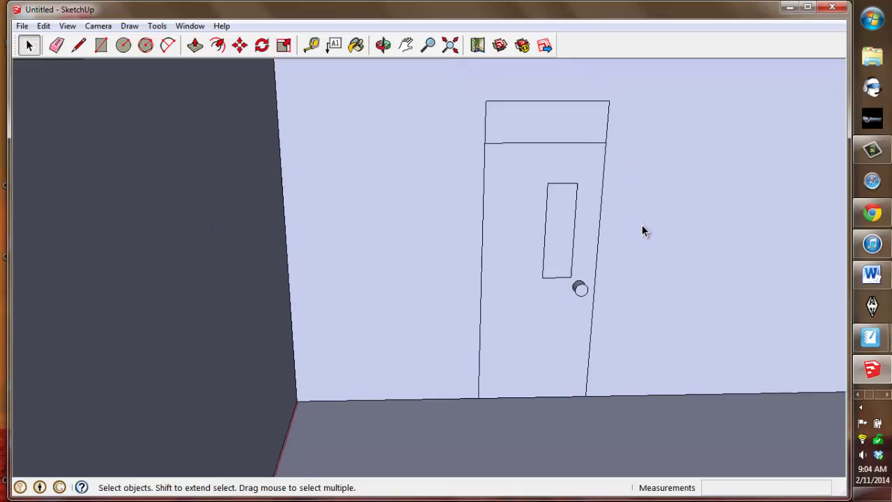
# Place a vertical guide about 1' 1" from the room corner beside the door and a horizontal guide above the door wall's floor edge.
pyautogui.press('o')
pyautogui.moveTo(612, 249); pyautogui.dragTo(632, 259)
pyautogui.press('space')
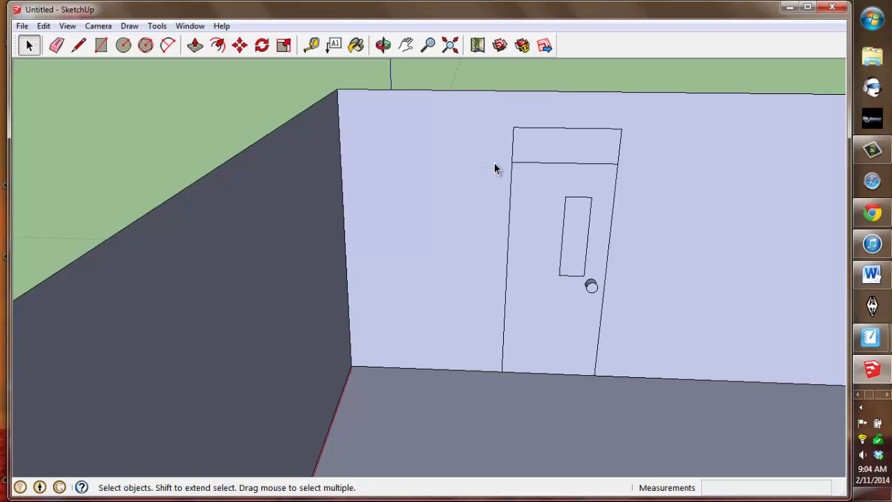
pyautogui.click(312, 45)
pyautogui.click(343, 214)
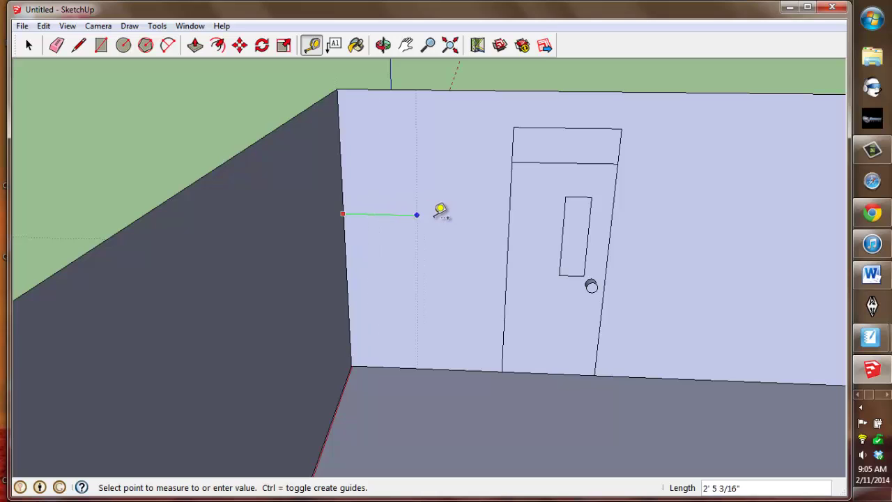
pyautogui.click(380, 212)
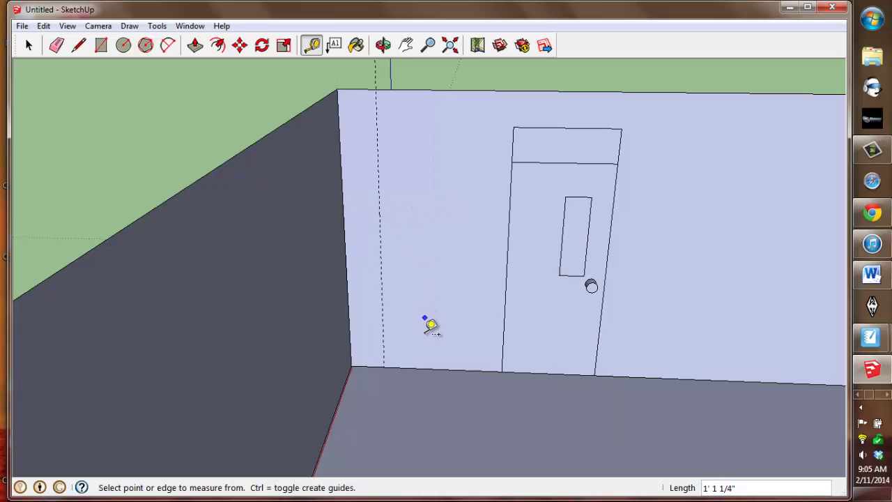
pyautogui.click(426, 368)
pyautogui.click(438, 298)
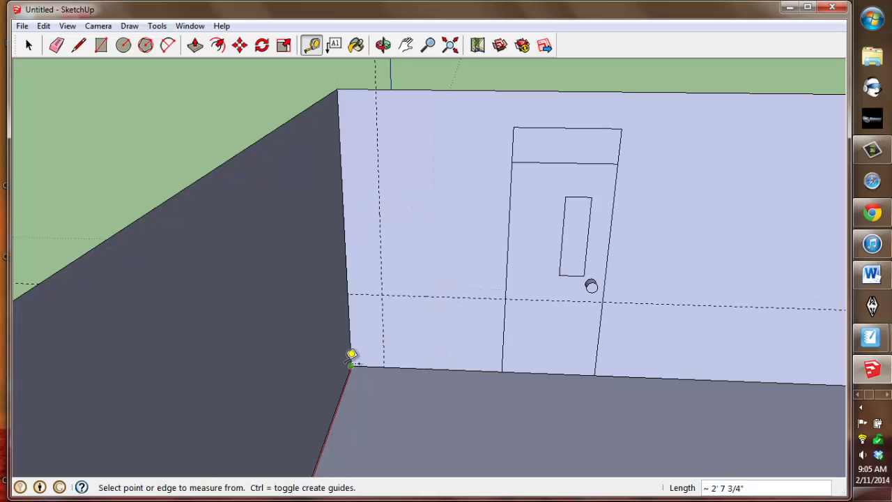
# Place two diagonal guides on the door wall, about 4' 10" from its bottom corner and about 4' 11" from its top corner.
pyautogui.click(352, 364)
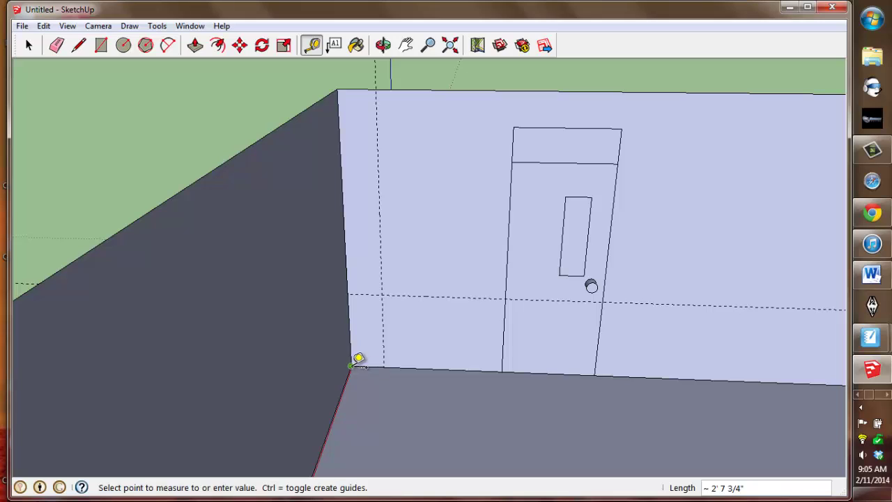
pyautogui.click(444, 266)
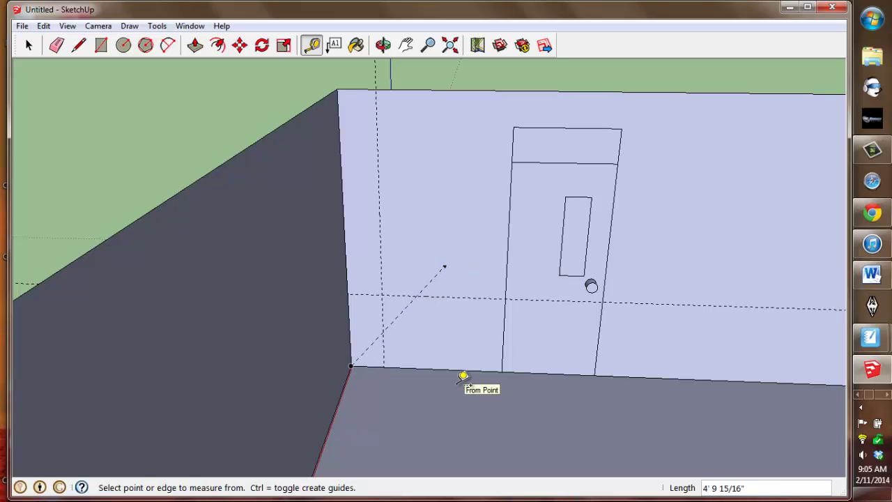
pyautogui.click(336, 89)
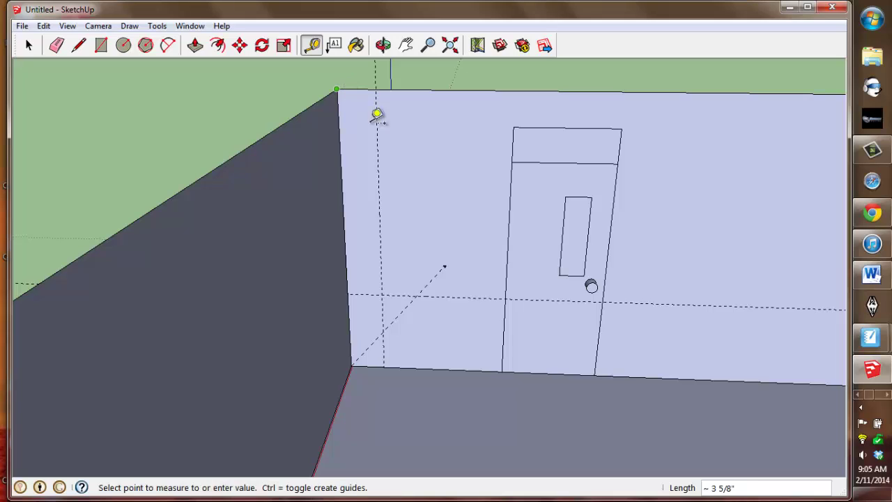
pyautogui.click(455, 212)
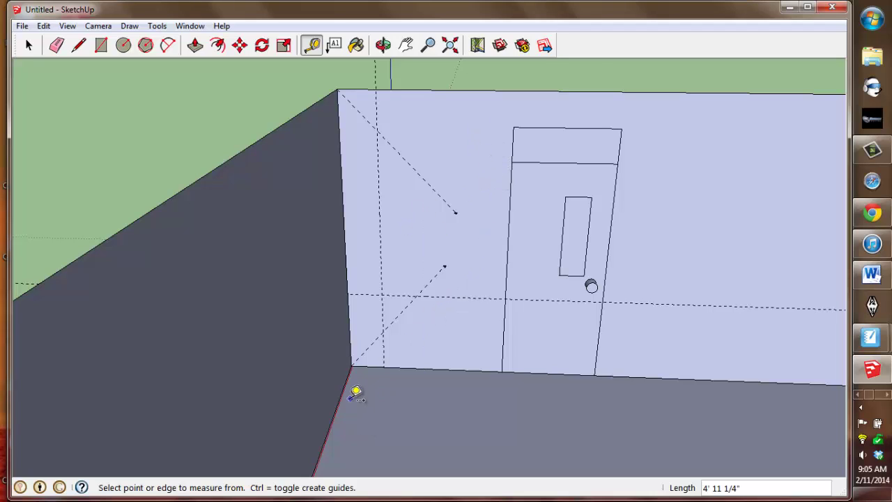
# Place a guide outside the room, parallel to the green axis and 16" above it.
pyautogui.click(450, 45)
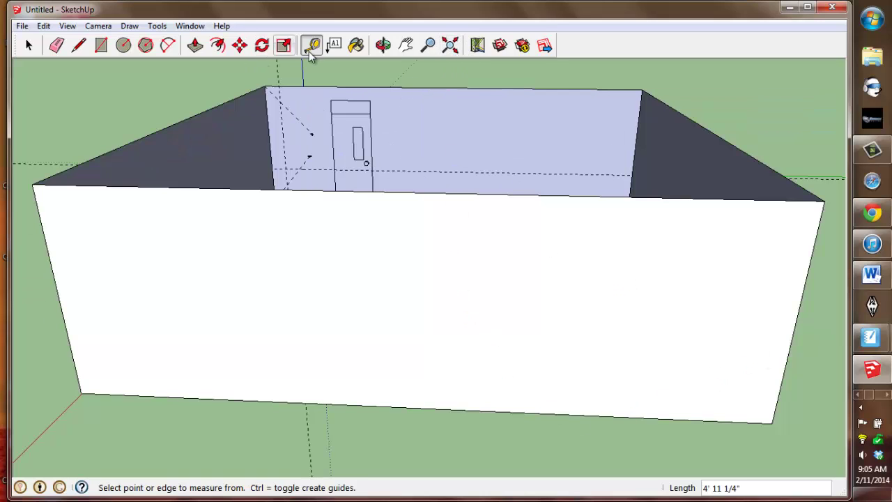
pyautogui.click(407, 44)
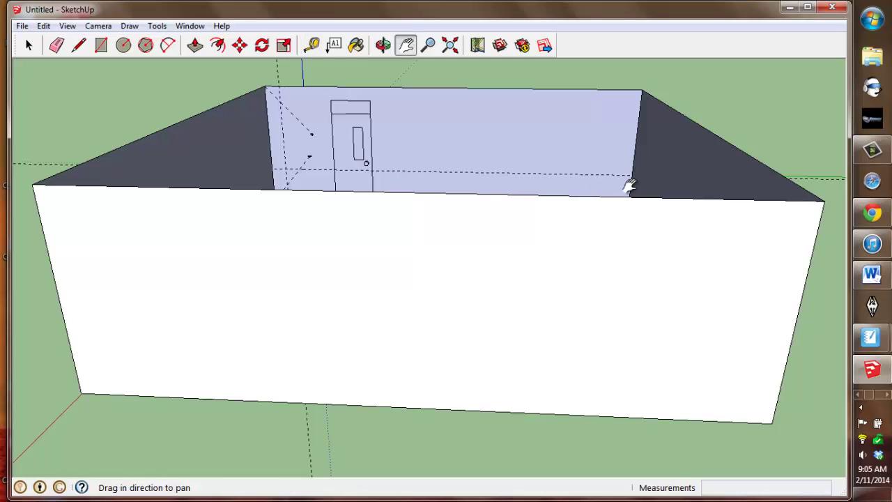
pyautogui.moveTo(630, 186); pyautogui.dragTo(291, 186)
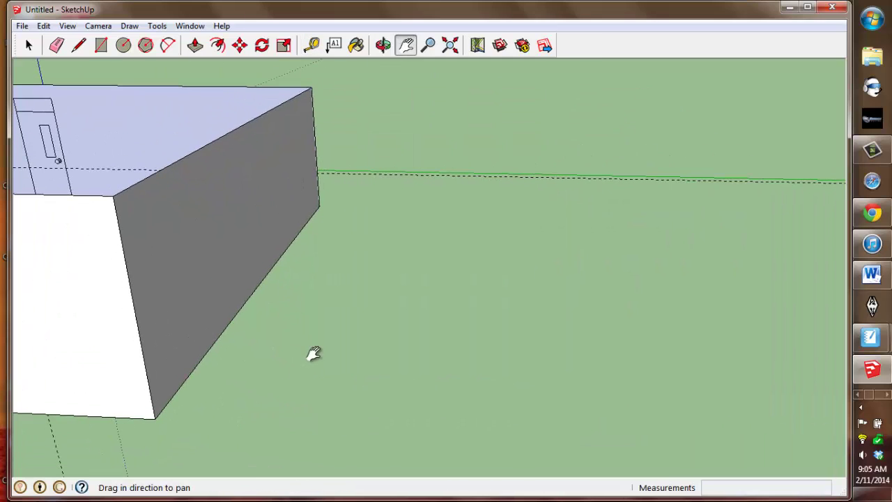
pyautogui.scroll(2, 287, 370)
pyautogui.scroll(3, 450, 139)
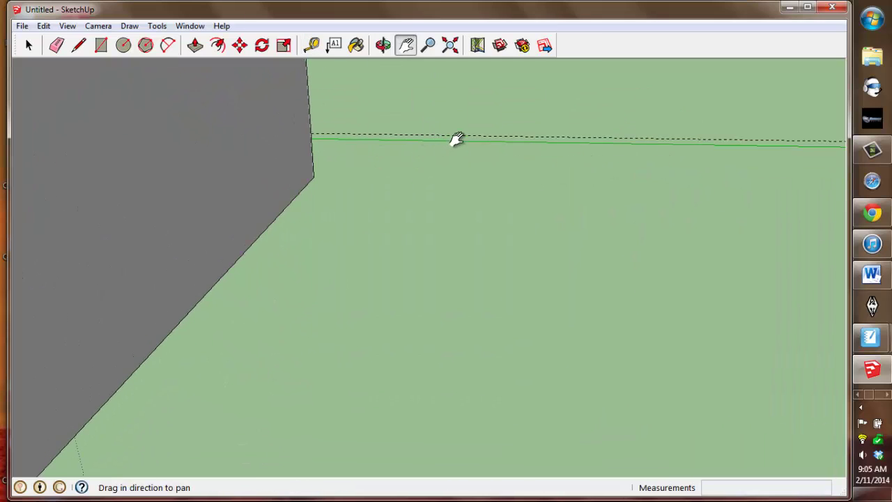
pyautogui.scroll(1, 450, 138)
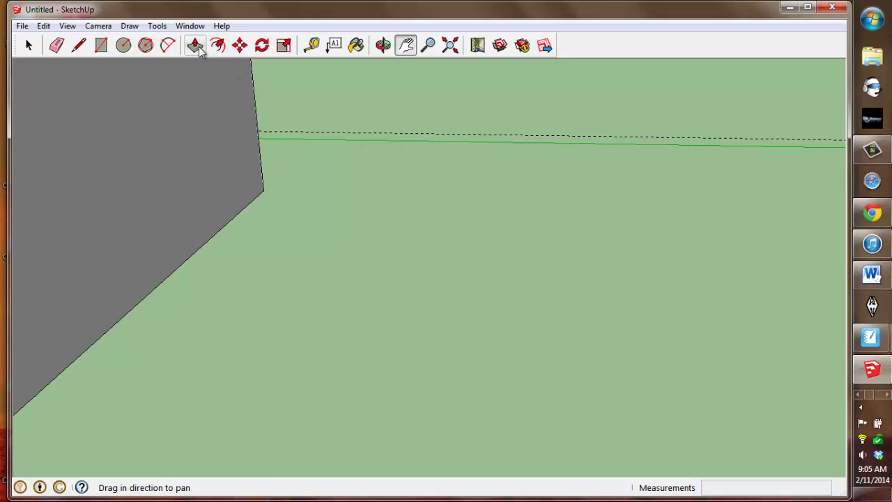
pyautogui.click(312, 45)
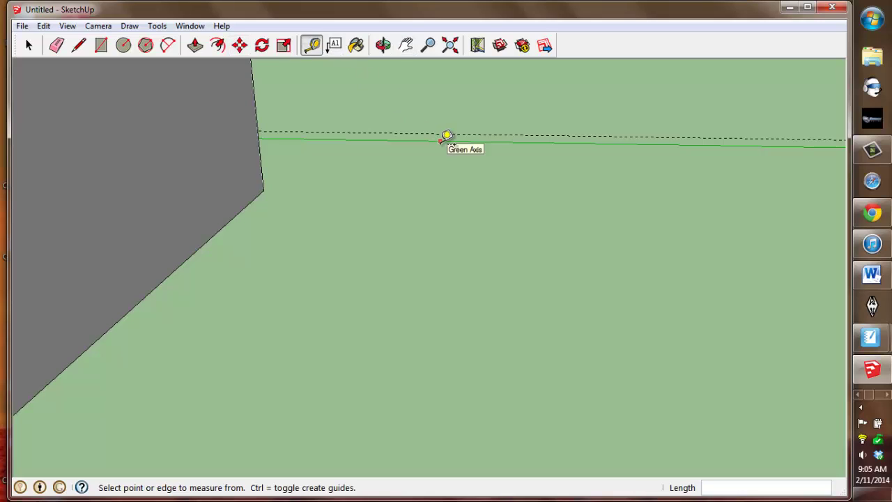
pyautogui.click(441, 139)
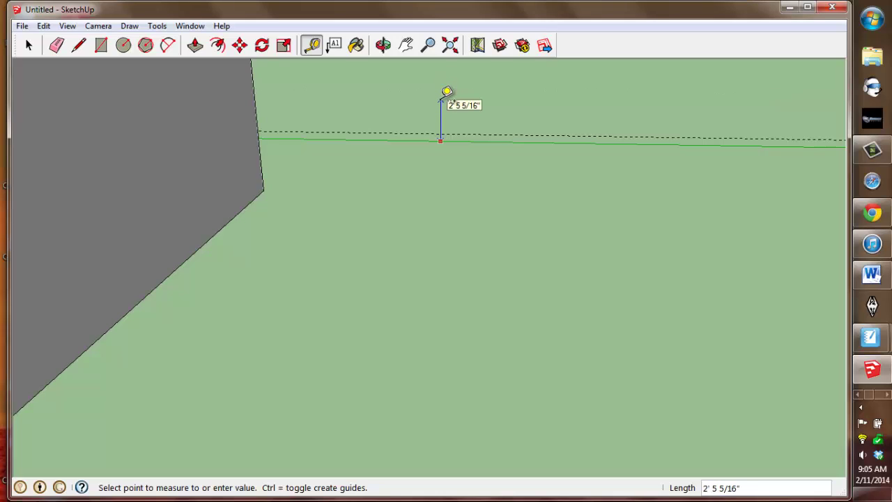
pyautogui.click(447, 92)
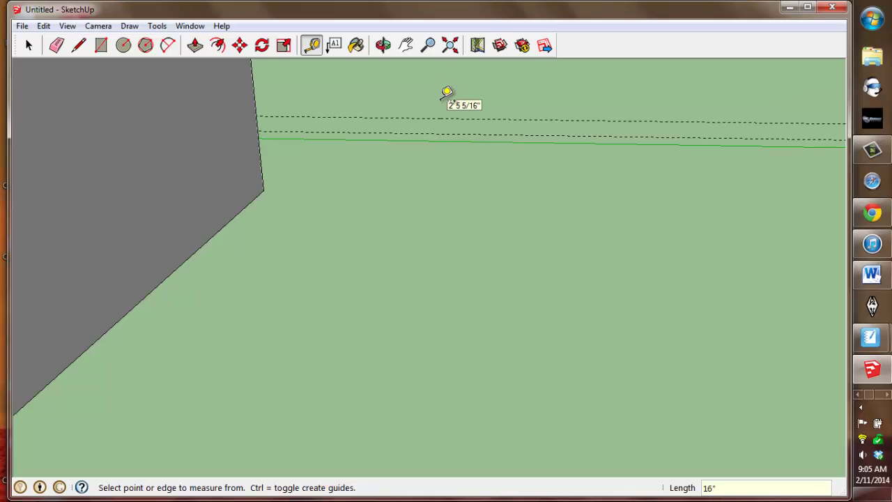
pyautogui.moveTo(502, 108); pyautogui.dragTo(187, 175, button='middle')
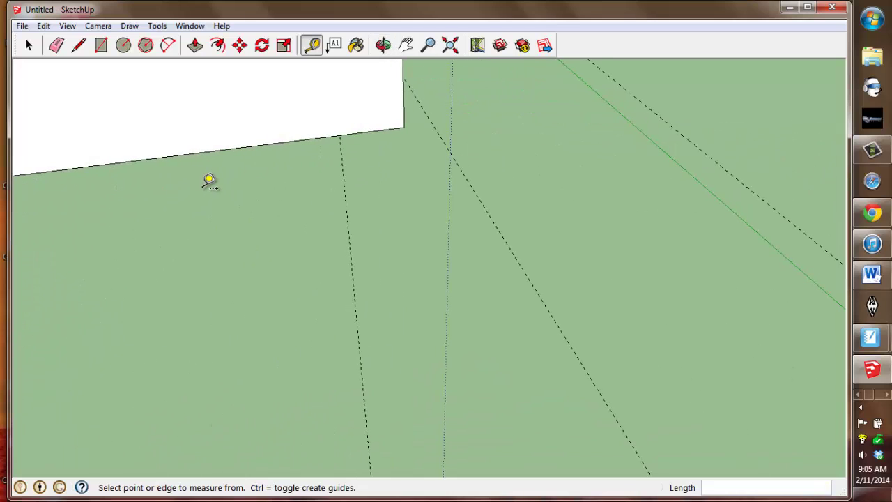